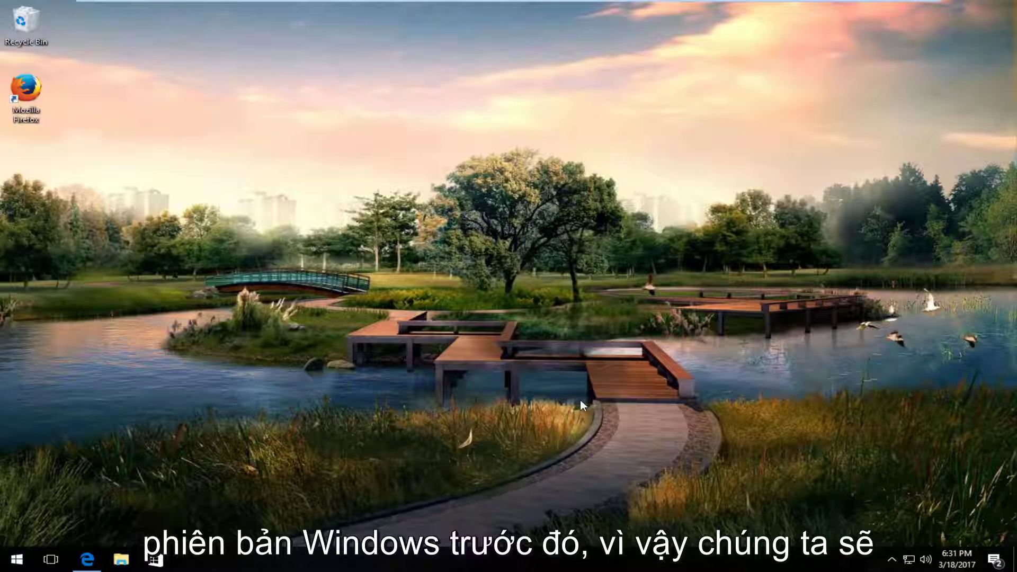
# Bring up the Winaero Windows 7 games article in maximized Edge and scroll to its download instructions.
pyautogui.click(86, 560)
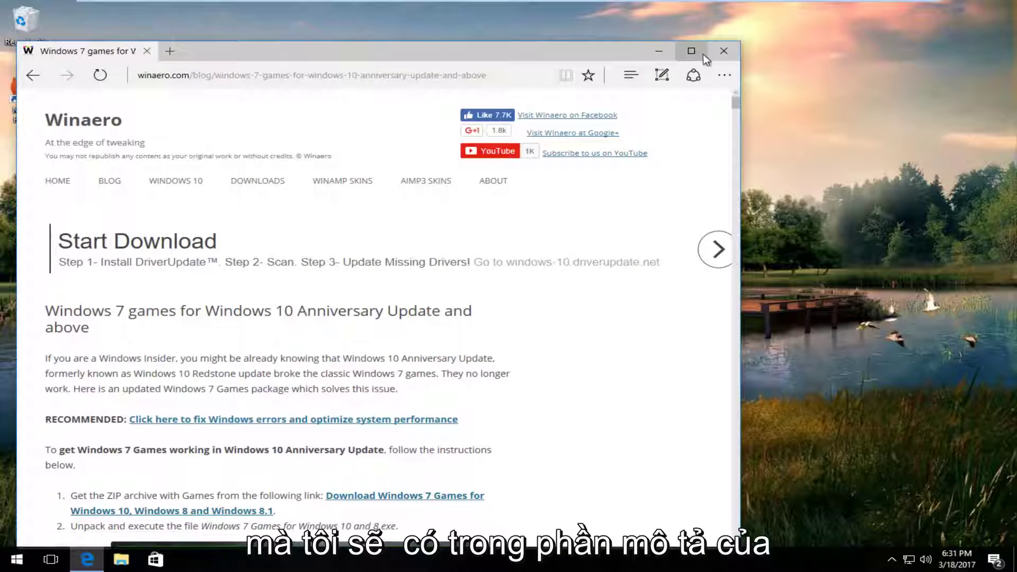
pyautogui.click(692, 51)
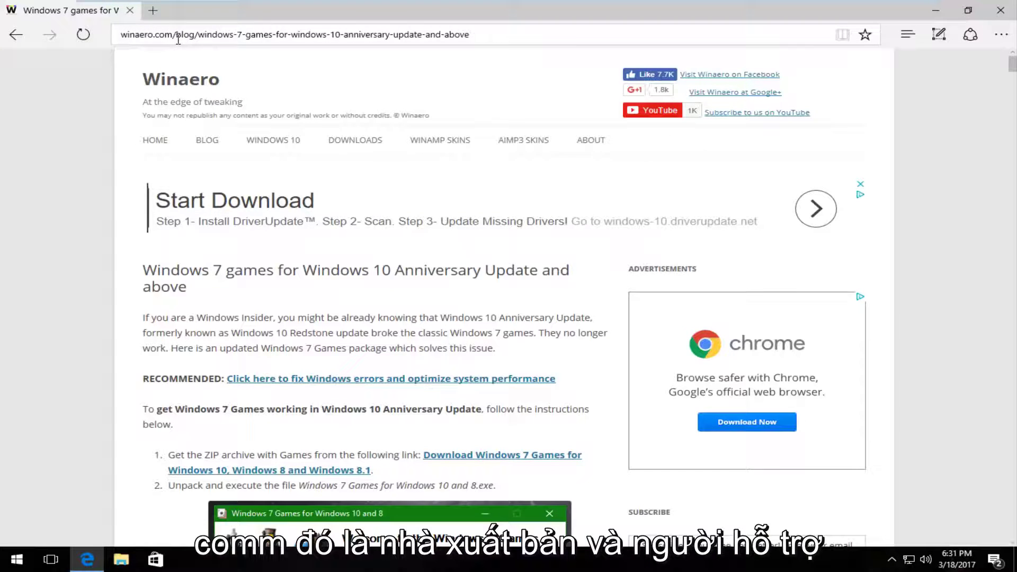
pyautogui.scroll(-5, 164, 159)
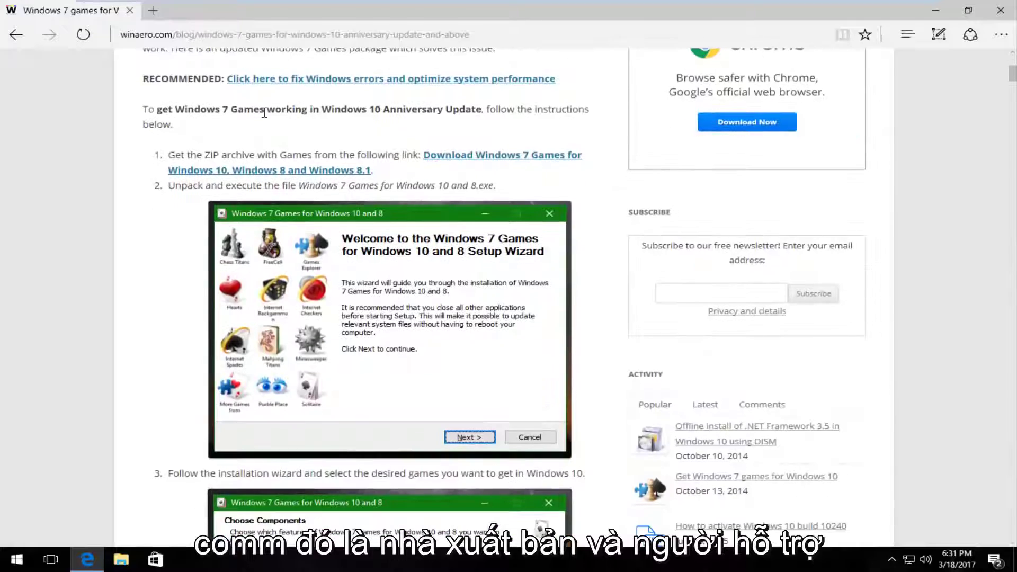
pyautogui.scroll(-4, 140, 318)
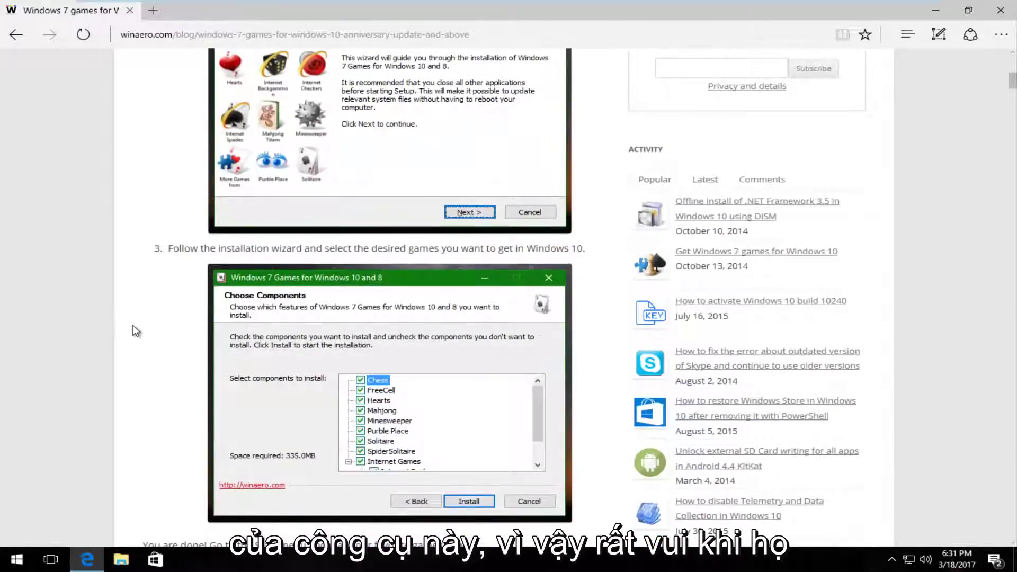
pyautogui.scroll(-5, 133, 326)
pyautogui.scroll(10, 132, 326)
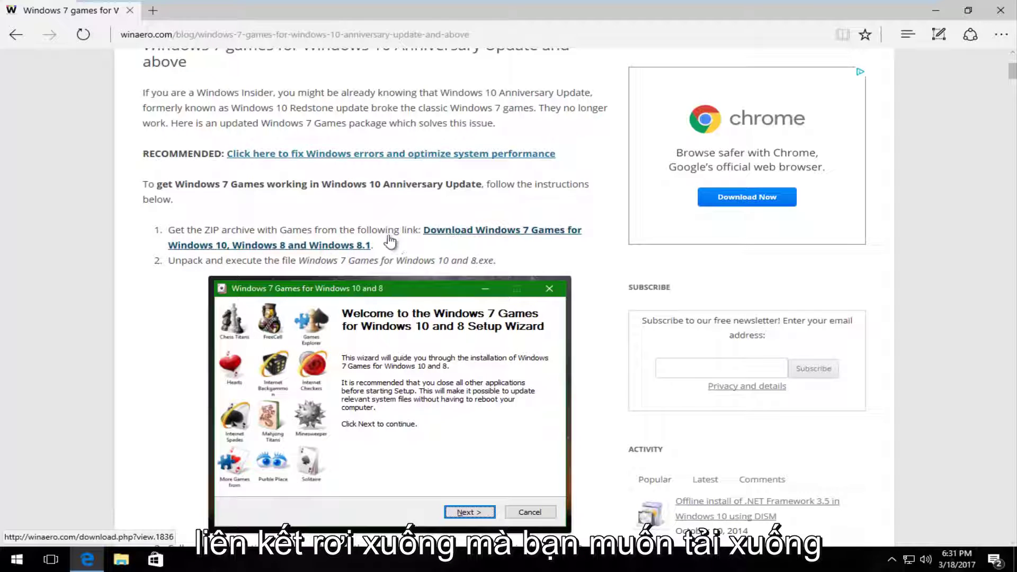
# Follow the article's download link and start downloading Win7Games4Win10_8_81_v2.zip (146 MB) from Winaero.
pyautogui.click(291, 245)
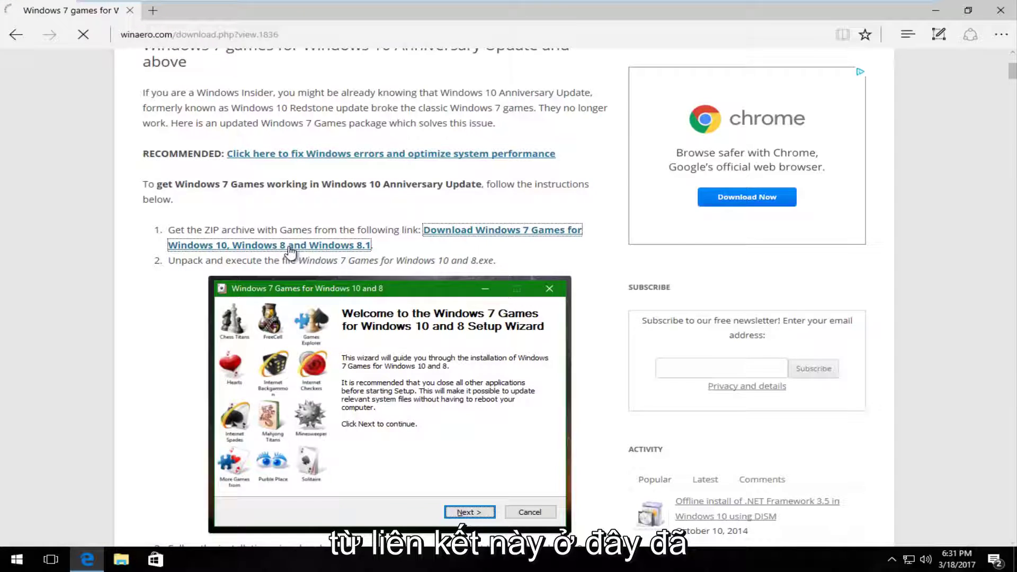
pyautogui.scroll(-5, 277, 249)
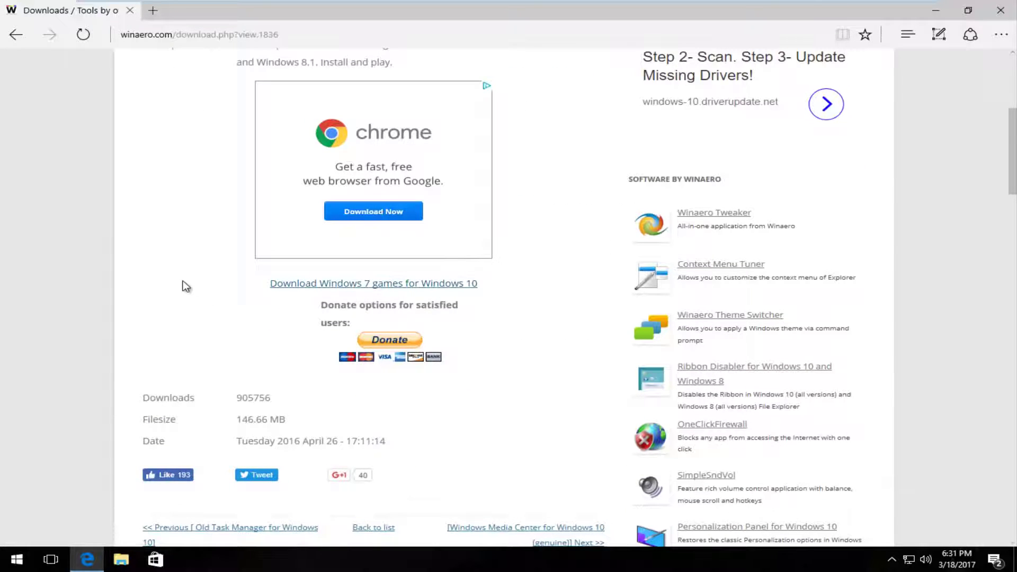
pyautogui.scroll(1, 182, 285)
pyautogui.scroll(-1, 182, 285)
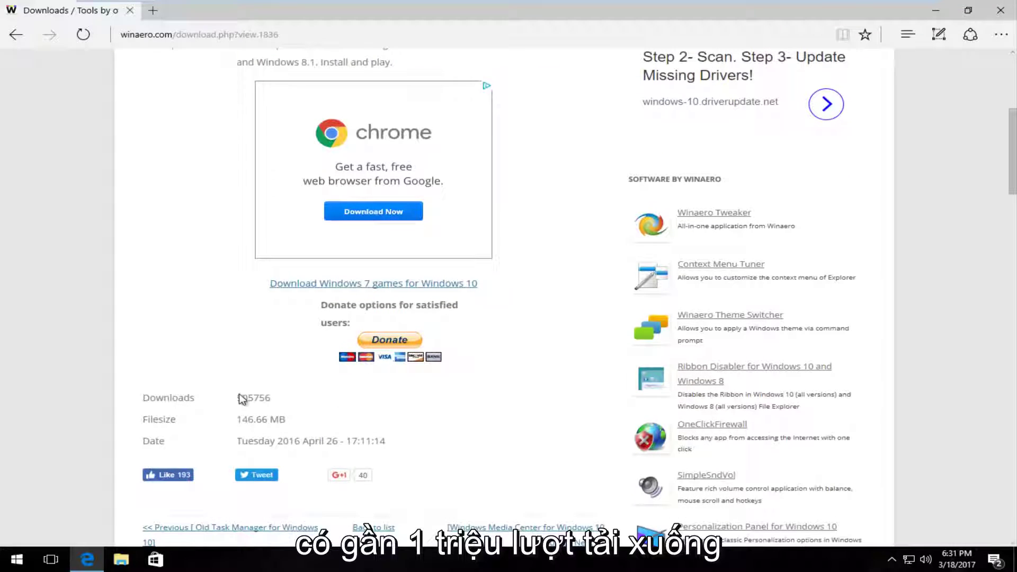
pyautogui.click(386, 288)
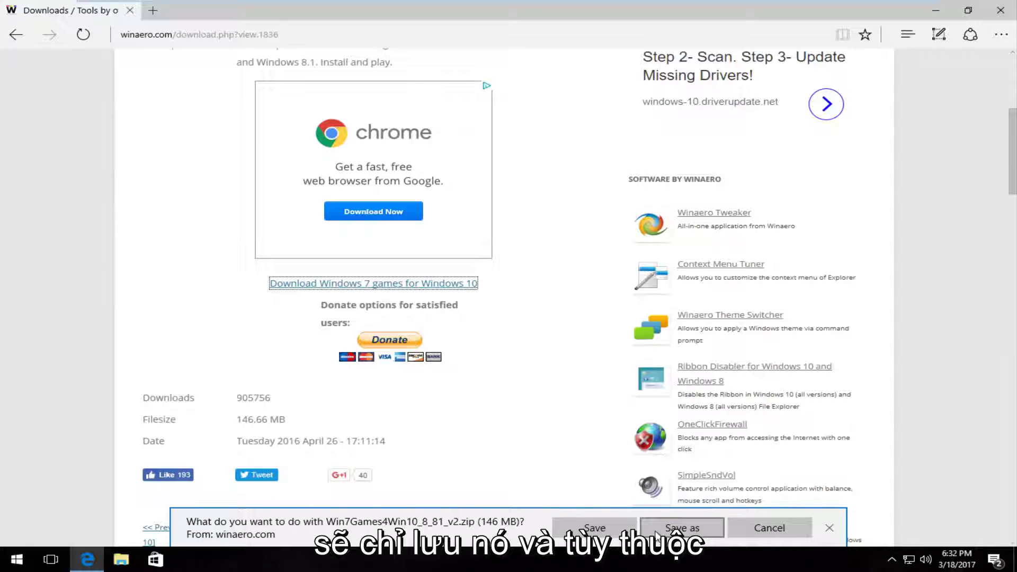
# Save Win7Games4Win10_8_81_v2.zip and let the download complete.
pyautogui.click(616, 535)
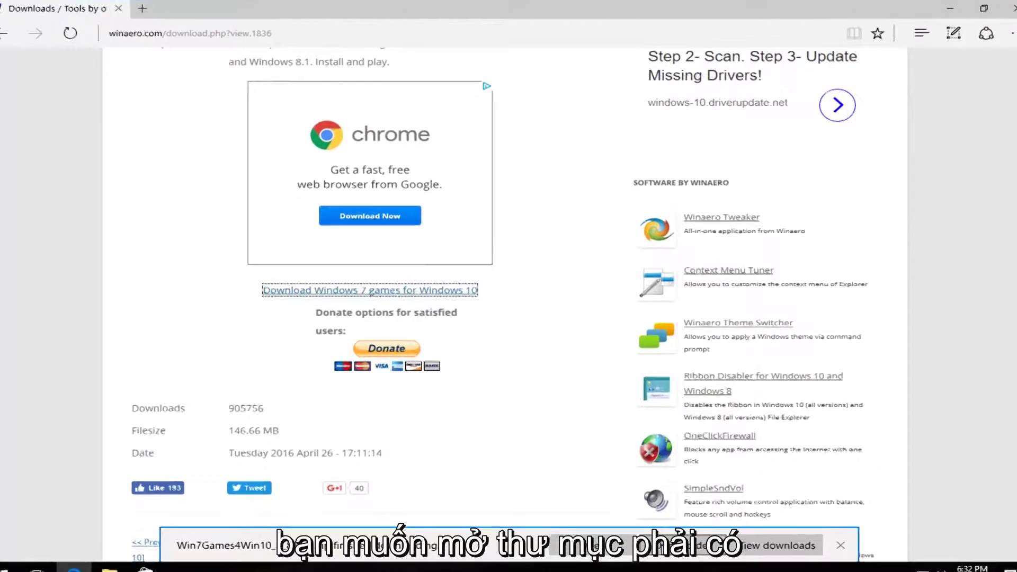
# Open Win7Games4Win10_8_81_v2.zip in Downloads, widen the Name column, and launch the games installer inside.
pyautogui.click(690, 563)
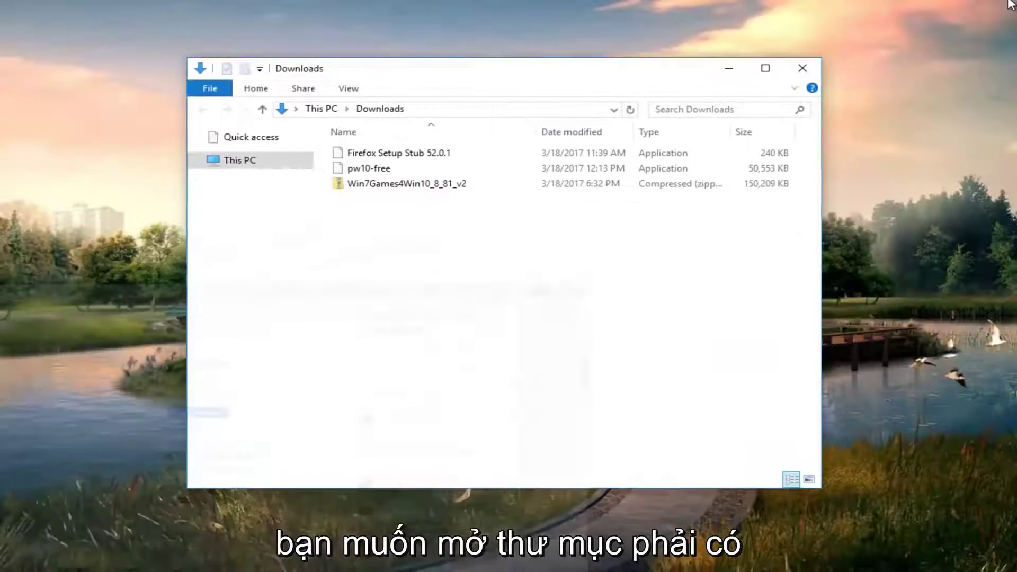
pyautogui.click(364, 188)
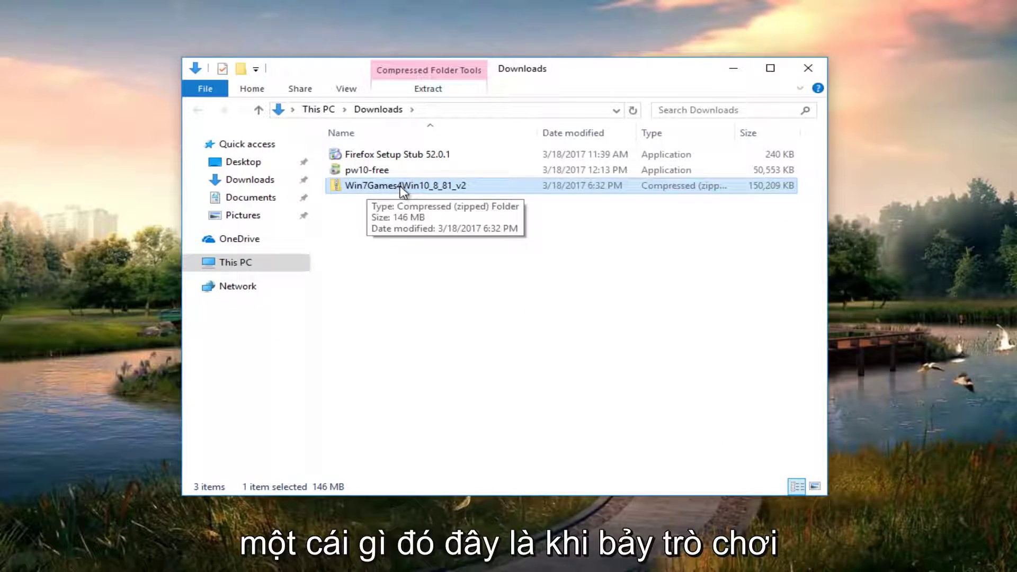
pyautogui.doubleClick(434, 185)
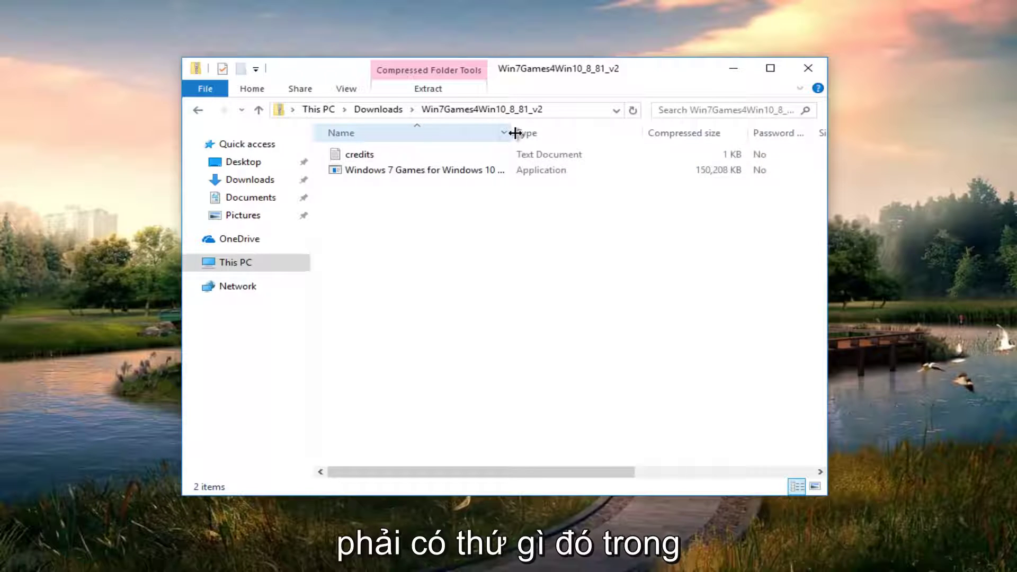
pyautogui.moveTo(512, 132); pyautogui.dragTo(595, 131)
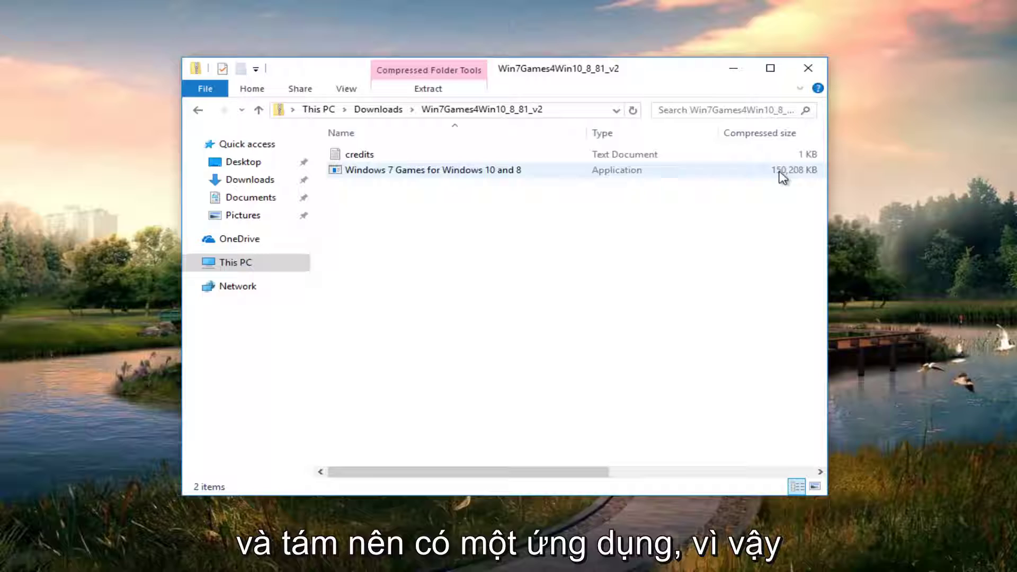
pyautogui.doubleClick(445, 172)
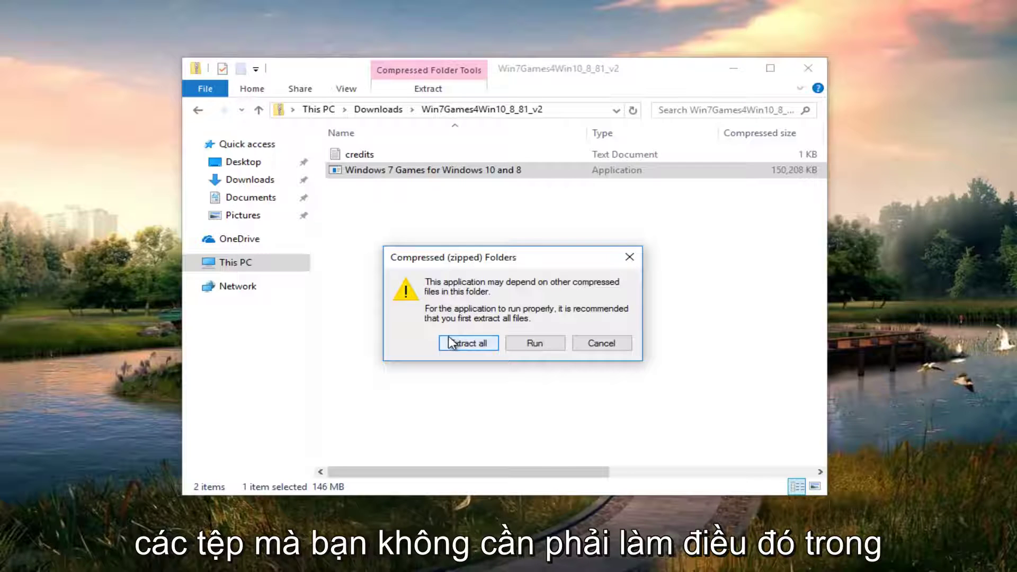
# Run the installer directly from the zip and approve the User Account Control prompt.
pyautogui.click(535, 344)
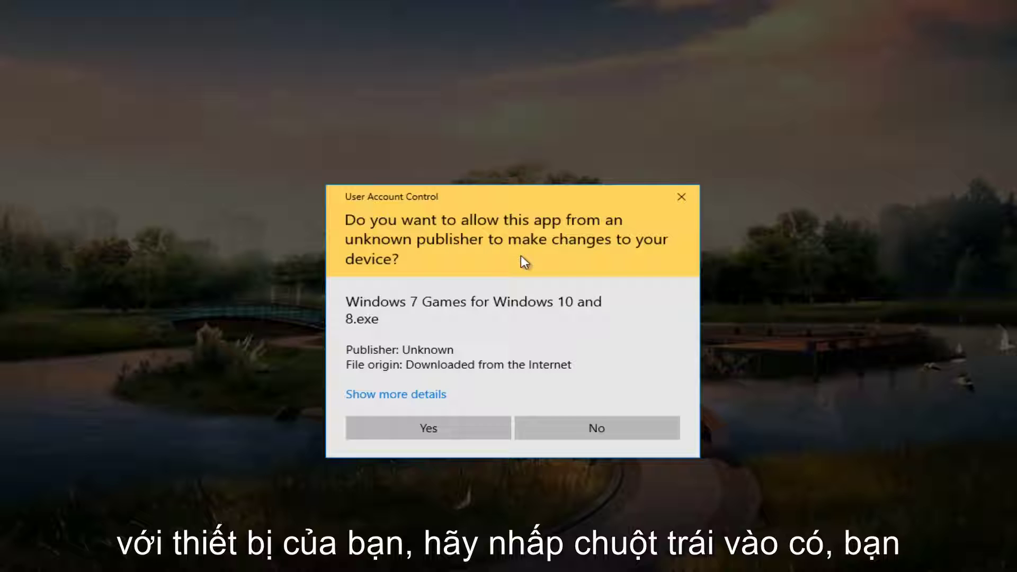
pyautogui.click(430, 434)
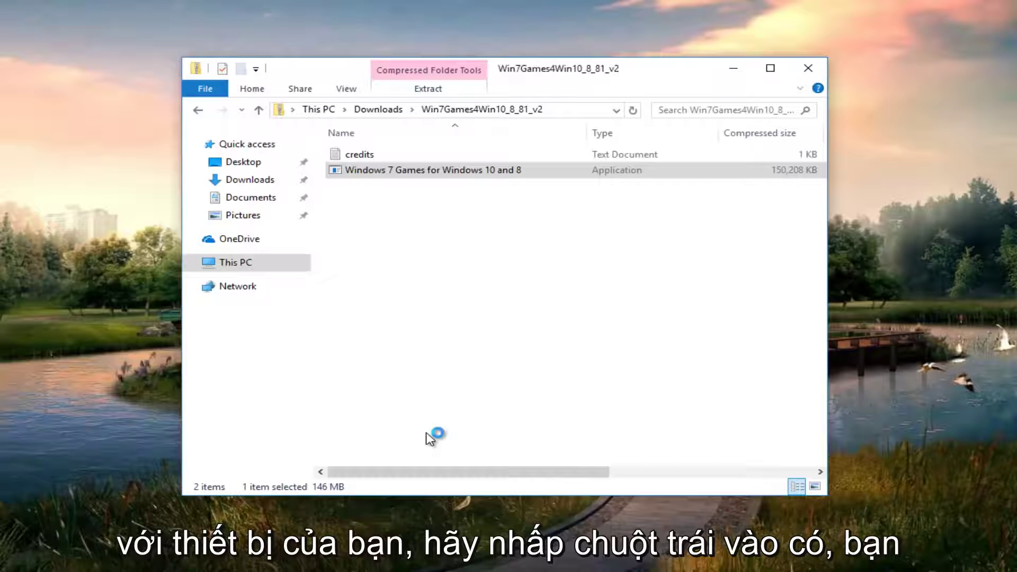
# Minimize File Explorer and keep English as the installer language to reach the Setup Wizard.
pyautogui.click(725, 74)
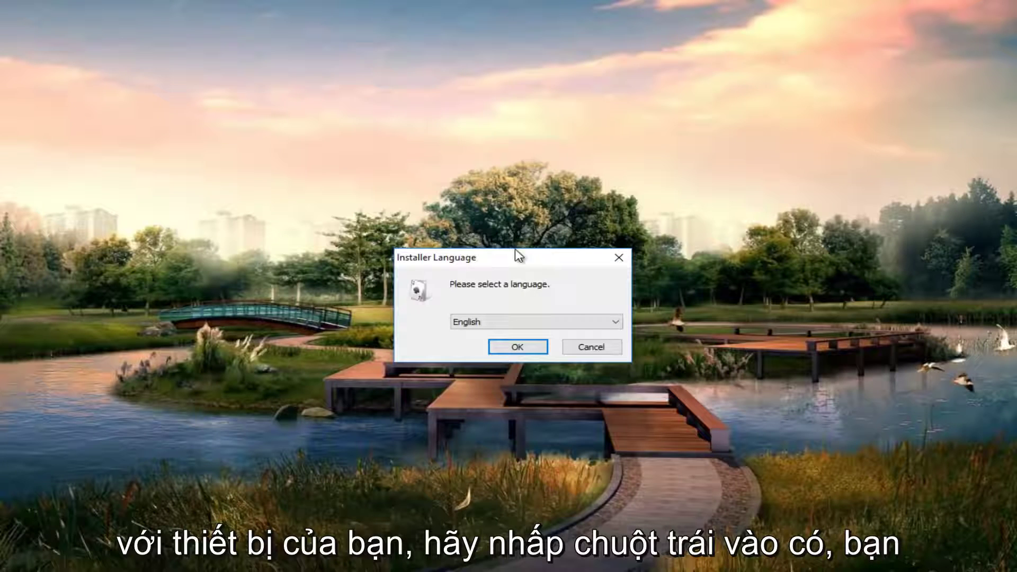
pyautogui.click(480, 324)
pyautogui.click(480, 323)
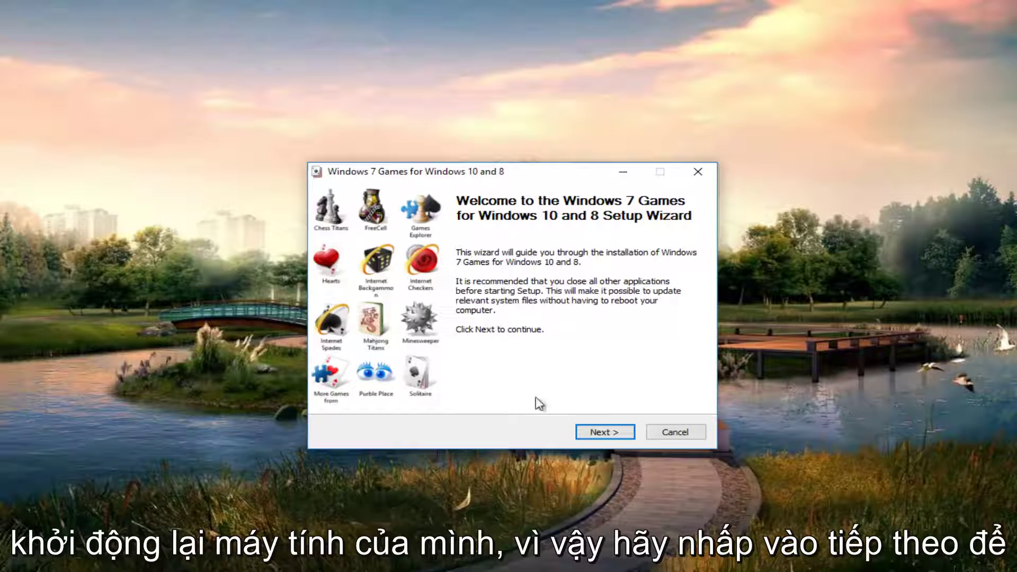
# Move past the welcome page, review the game components list, and install the selected Windows 7 games.
pyautogui.click(599, 438)
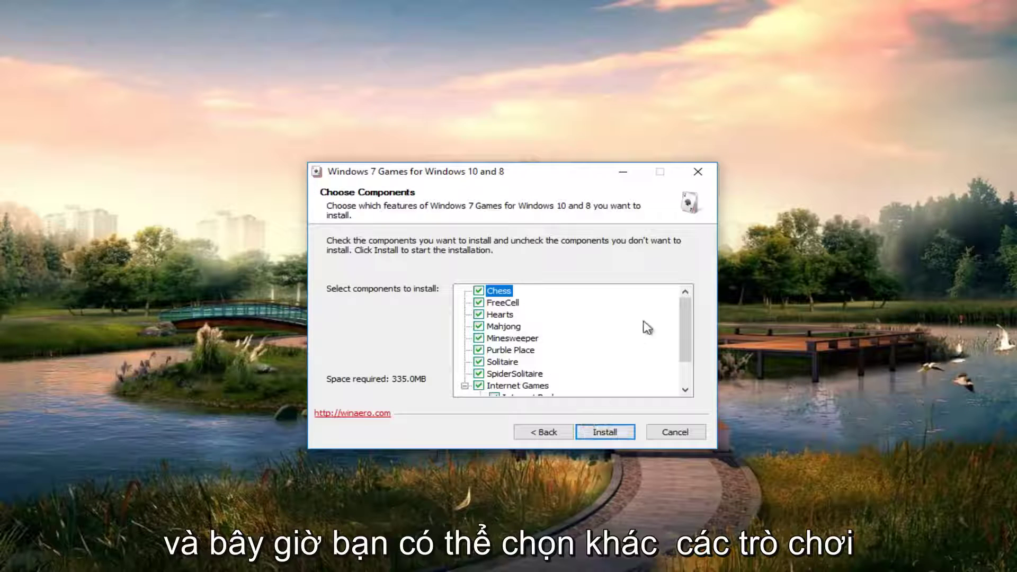
pyautogui.moveTo(683, 312)
pyautogui.mouseDown()
pyautogui.moveTo(682, 342)
pyautogui.moveTo(677, 307)
pyautogui.mouseUp()
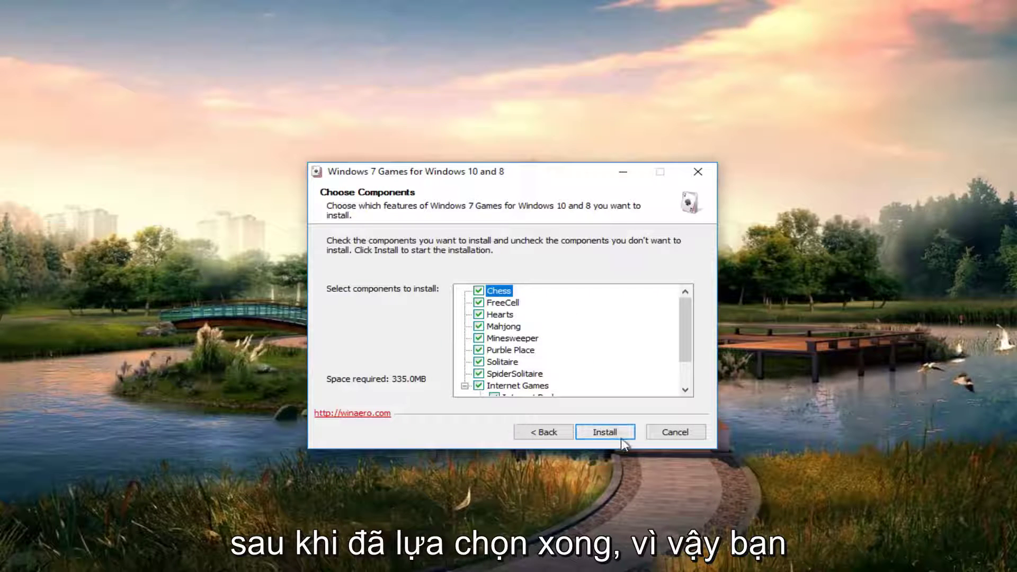
pyautogui.click(597, 433)
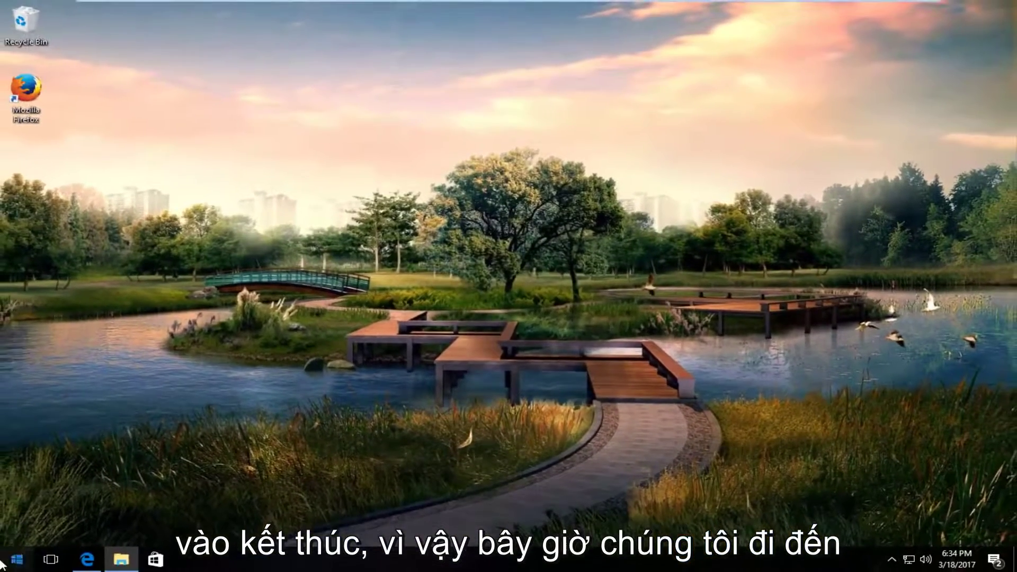
# Launch Solitaire through a Start search for 'solita', reposition its window, then close it.
pyautogui.click(17, 560)
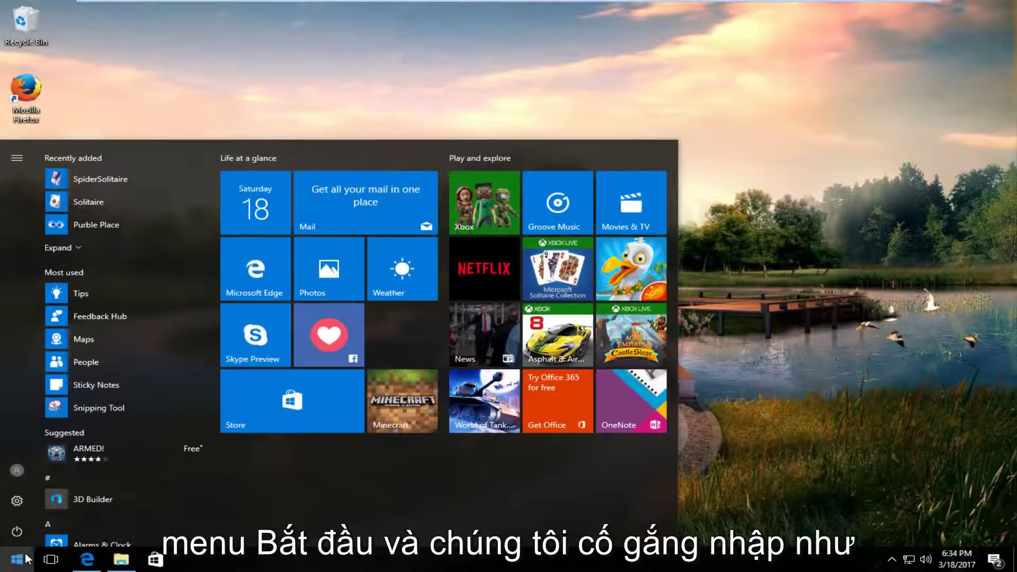
pyautogui.write('solit')
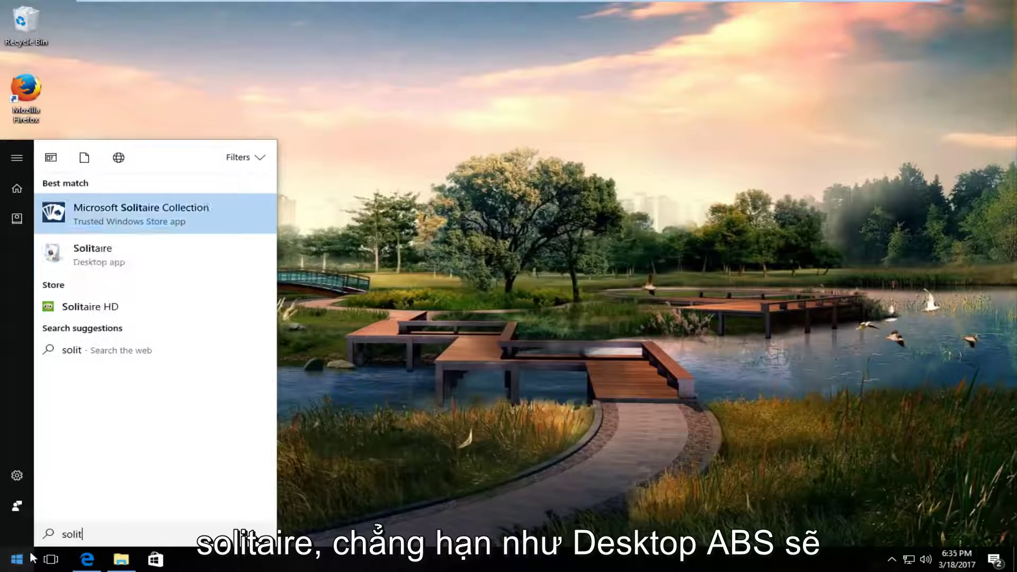
pyautogui.write('a')
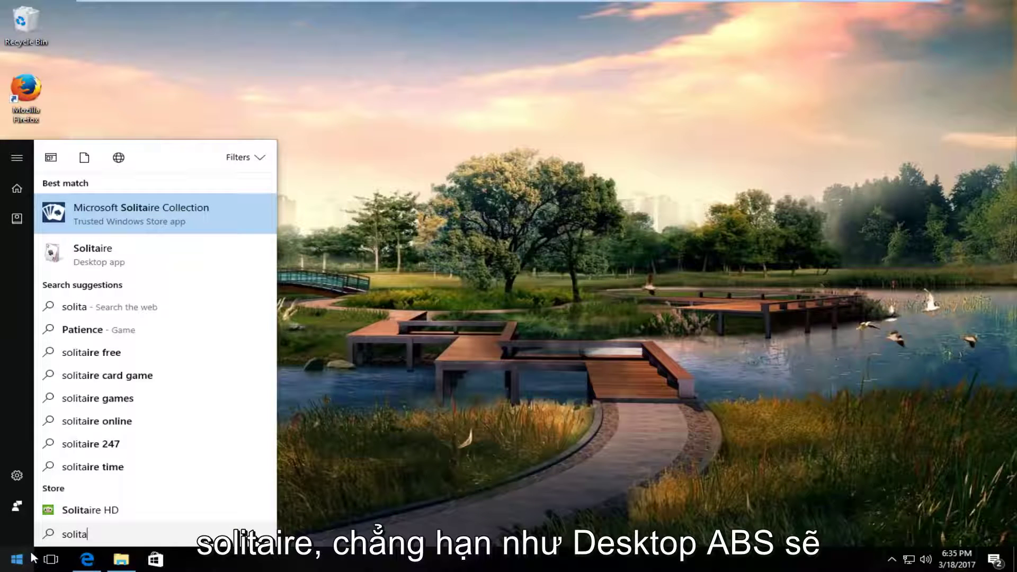
pyautogui.click(112, 249)
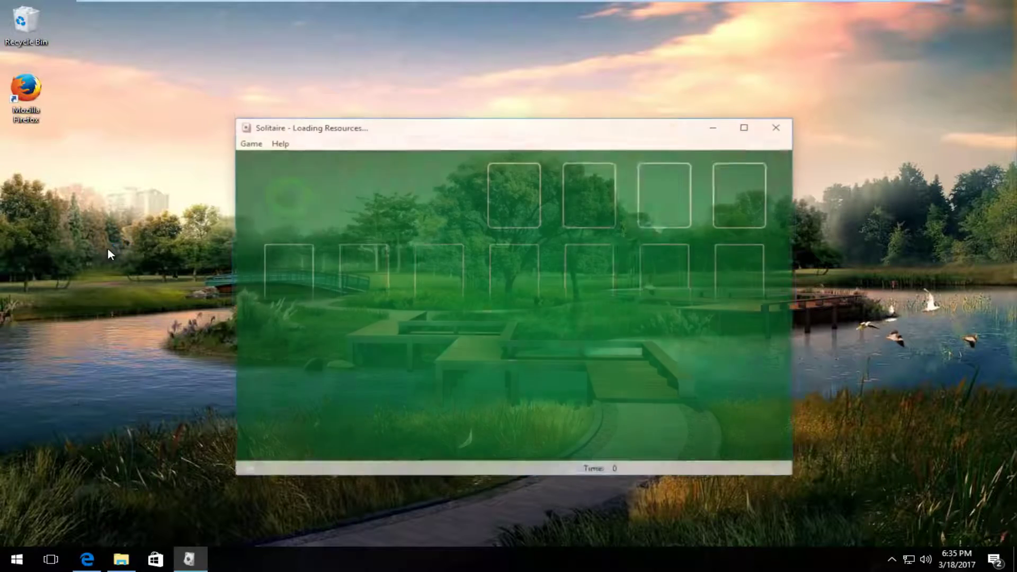
pyautogui.moveTo(373, 136); pyautogui.dragTo(391, 107)
pyautogui.click(797, 98)
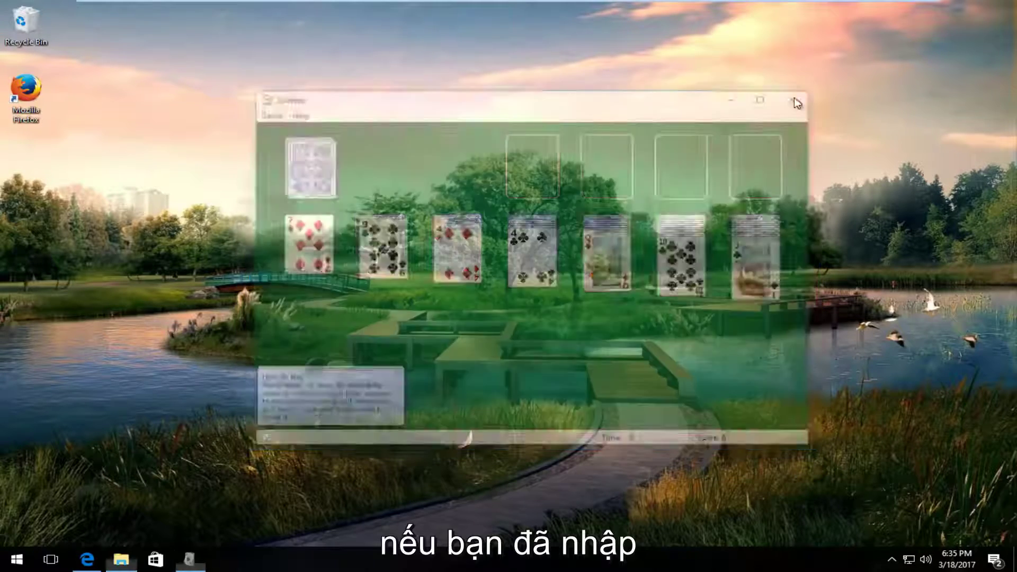
# Search Start for 'minesewee', trim the term, and launch the Minesweeper desktop game.
pyautogui.click(17, 559)
pyautogui.write('minesewee')
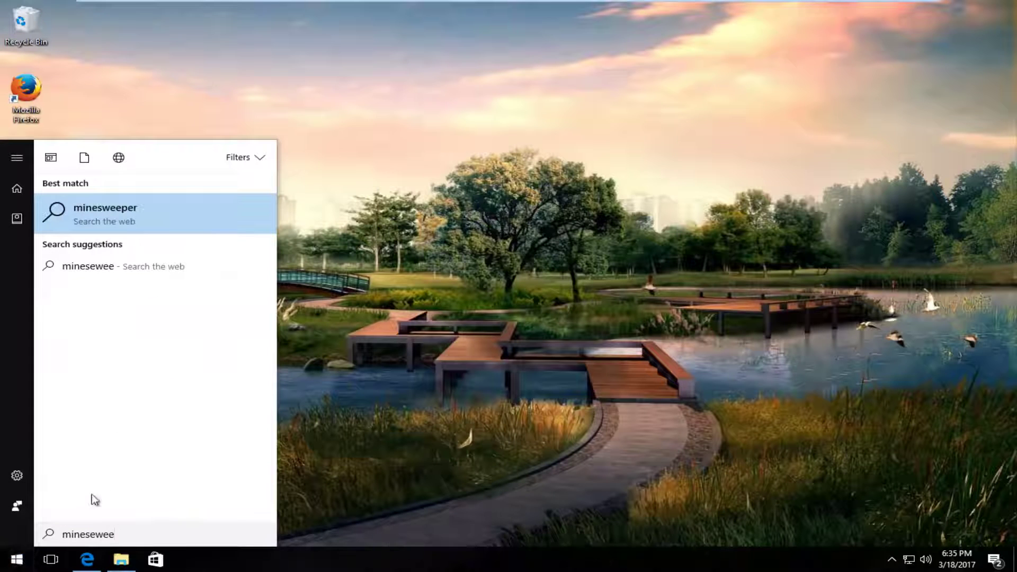
pyautogui.press('BackSpace')
pyautogui.press('BackSpace')
pyautogui.press('BackSpace')
pyautogui.press('BackSpace')
pyautogui.press('BackSpace')
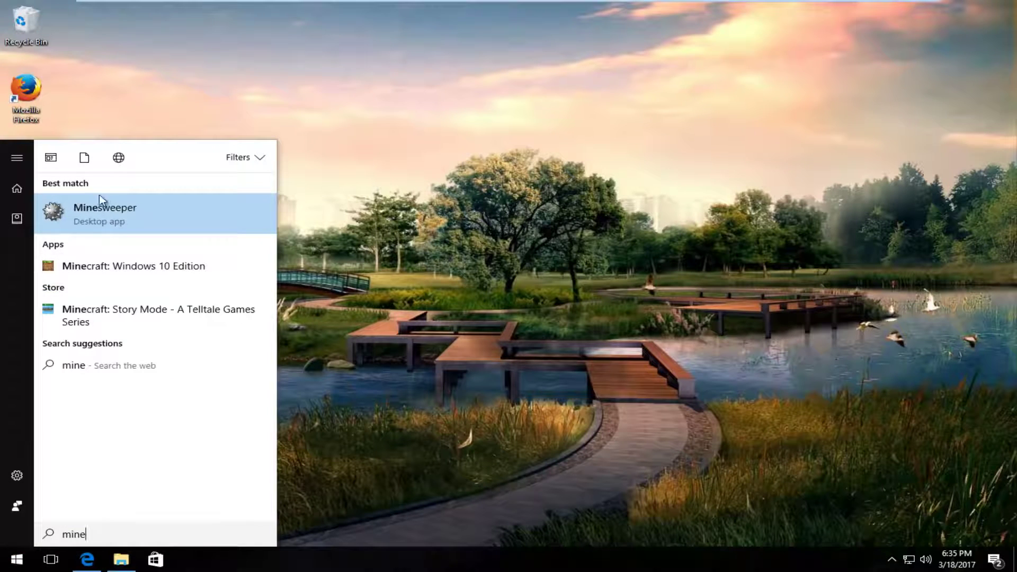
pyautogui.click(88, 224)
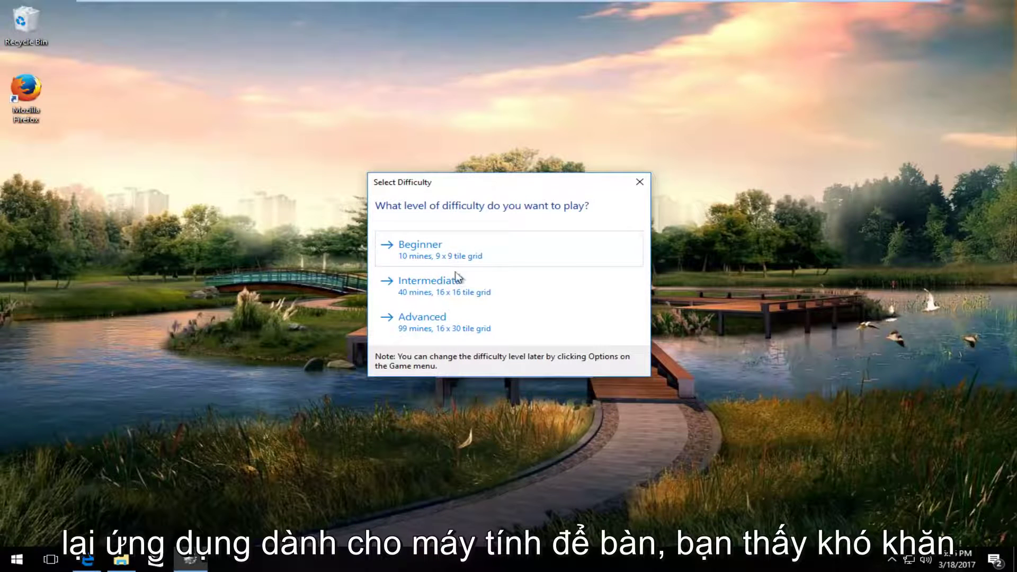
# Start a Beginner Minesweeper game, uncover two tiles, then close the game.
pyautogui.click(430, 259)
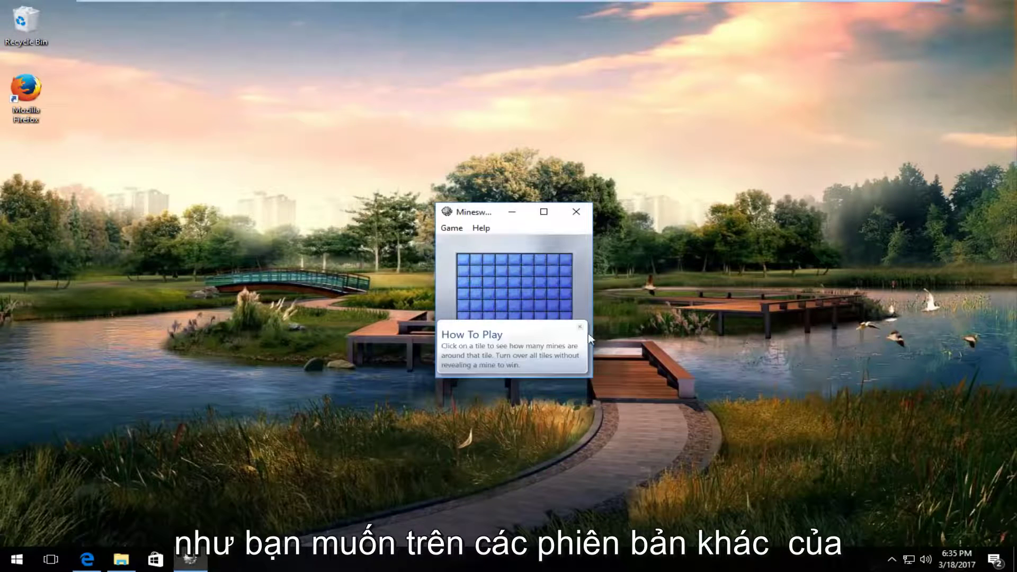
pyautogui.click(566, 329)
pyautogui.click(476, 329)
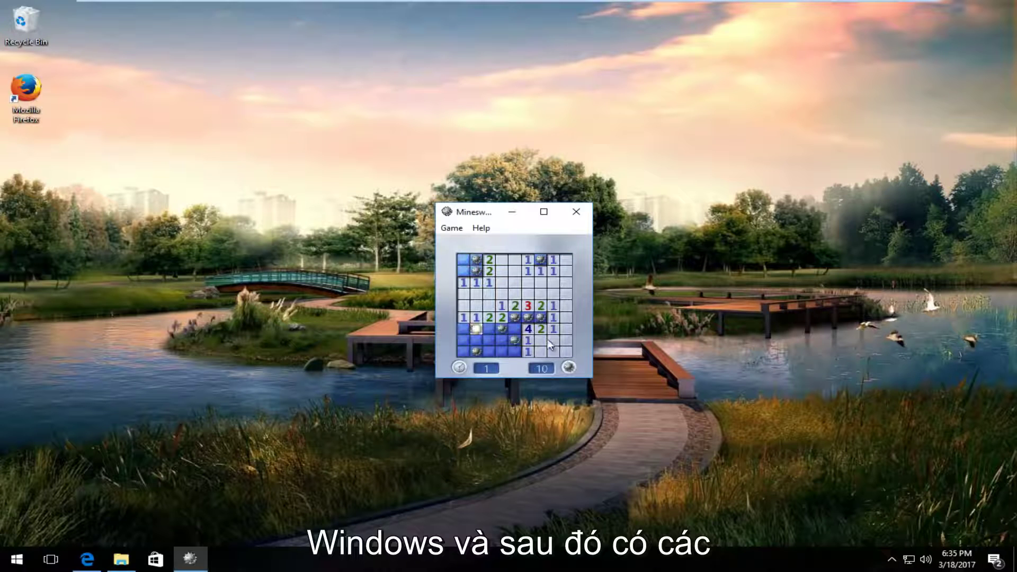
pyautogui.click(574, 213)
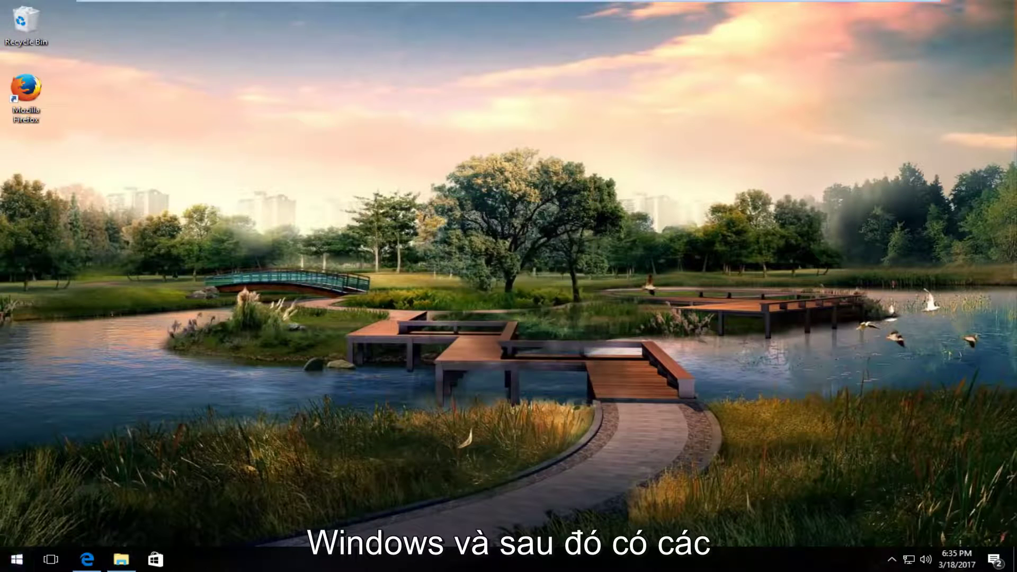
pyautogui.click(27, 564)
# Search 'chess', launch Chess Titans, and dismiss the Select Difficulty dialog to reveal the board.
pyautogui.write('chess')
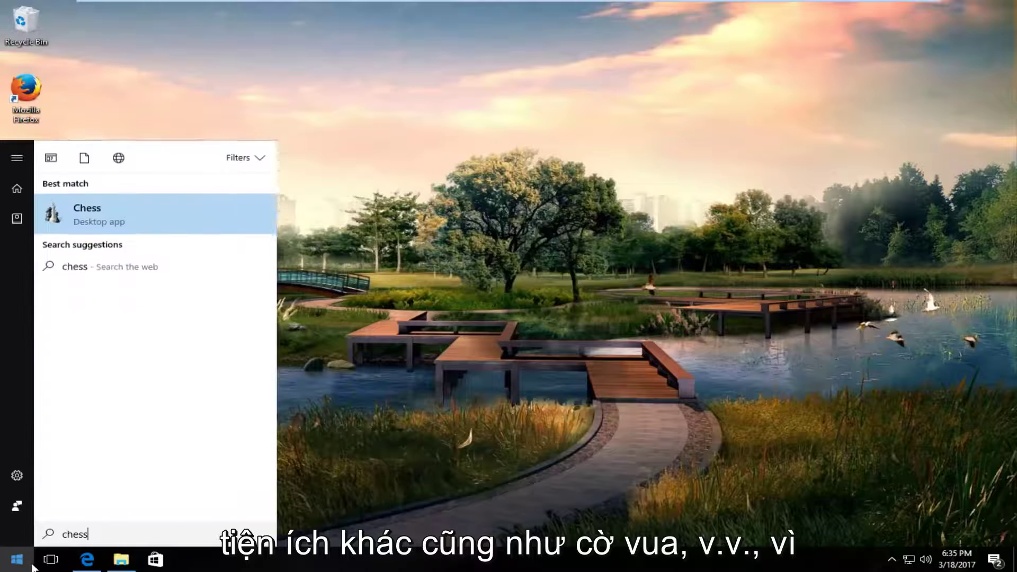
pyautogui.click(113, 219)
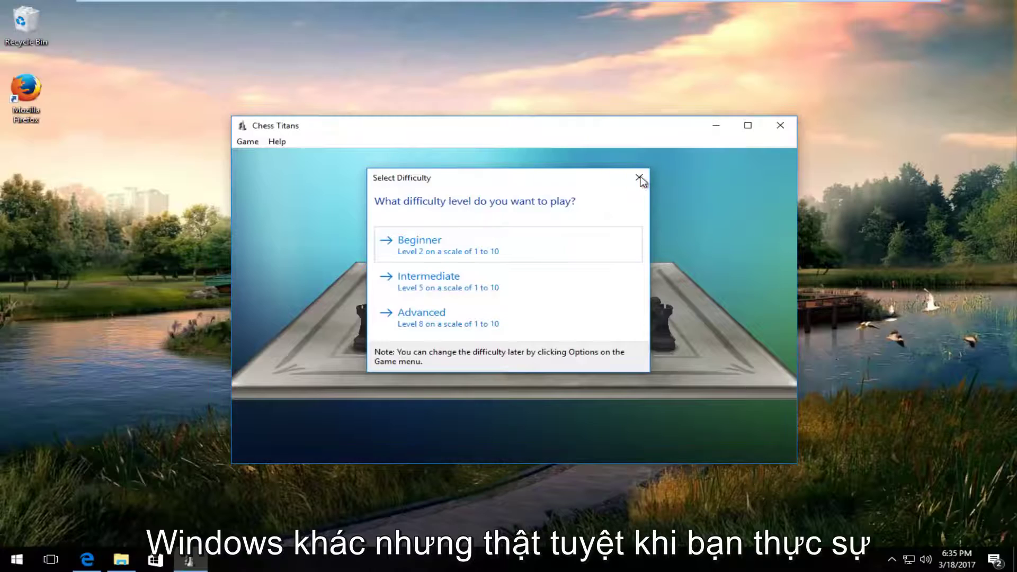
pyautogui.click(643, 179)
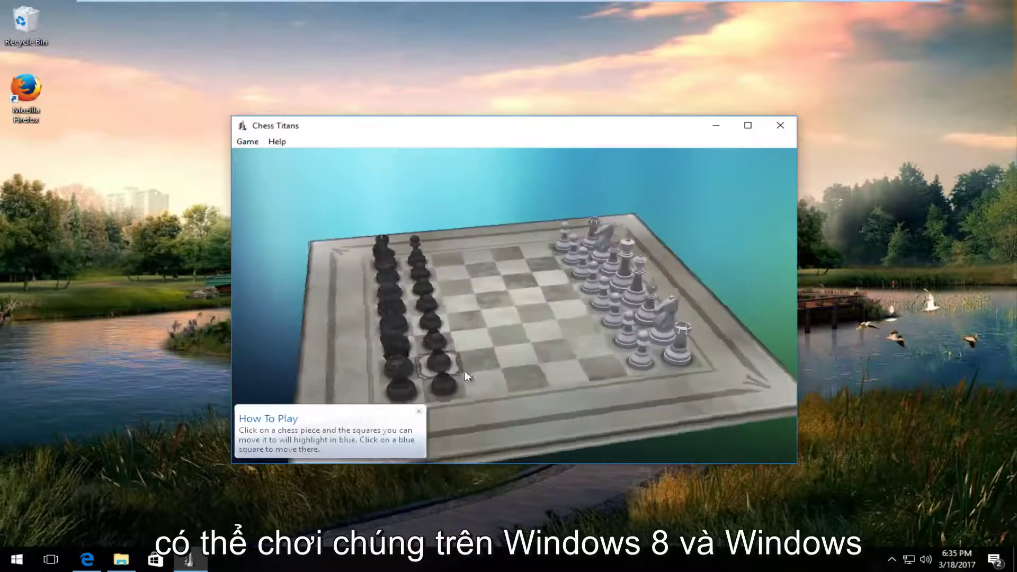
pyautogui.click(780, 125)
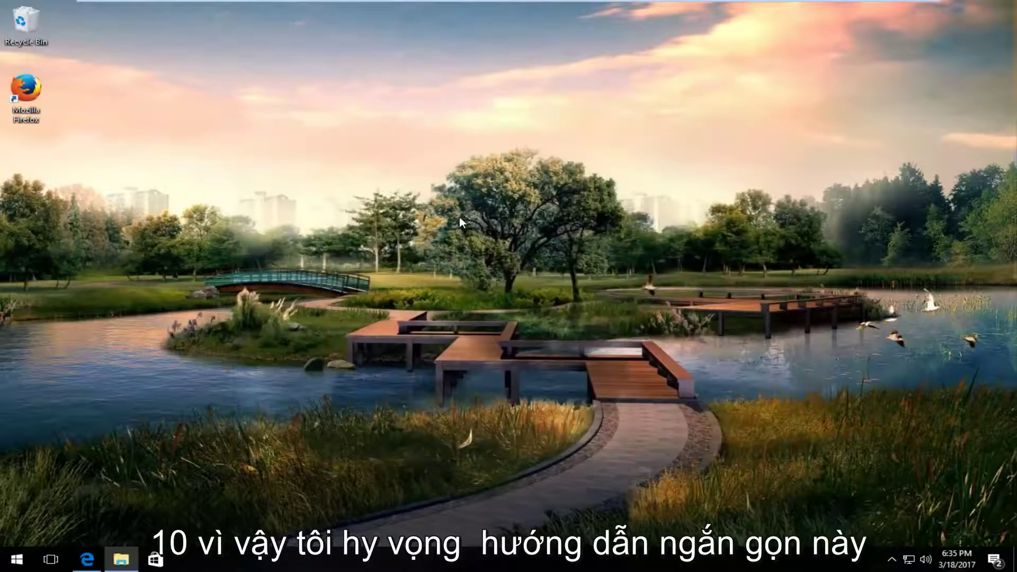